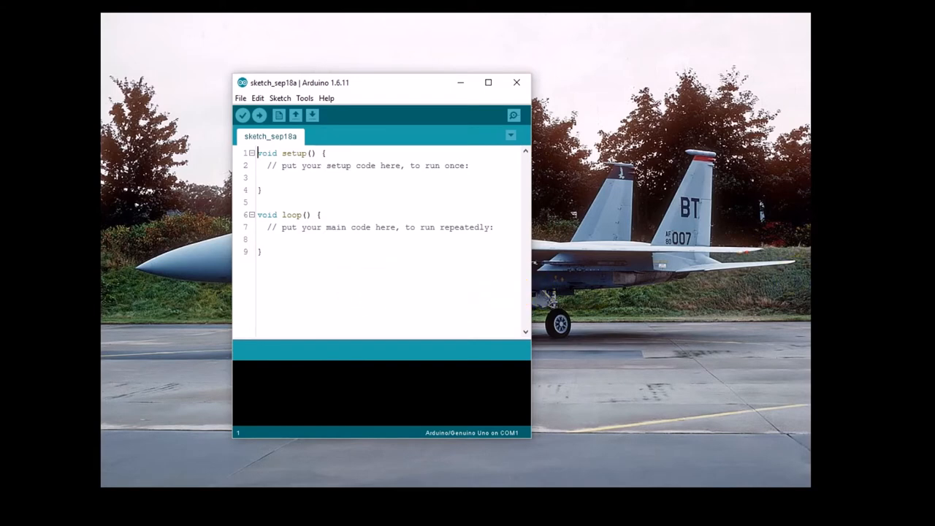
Step: Bring Device Manager to screen centre to find the USB Serial Device on COM4
{"action": "left_click_drag", "start_coordinate": [906, 82], "coordinate": [484, 59]}
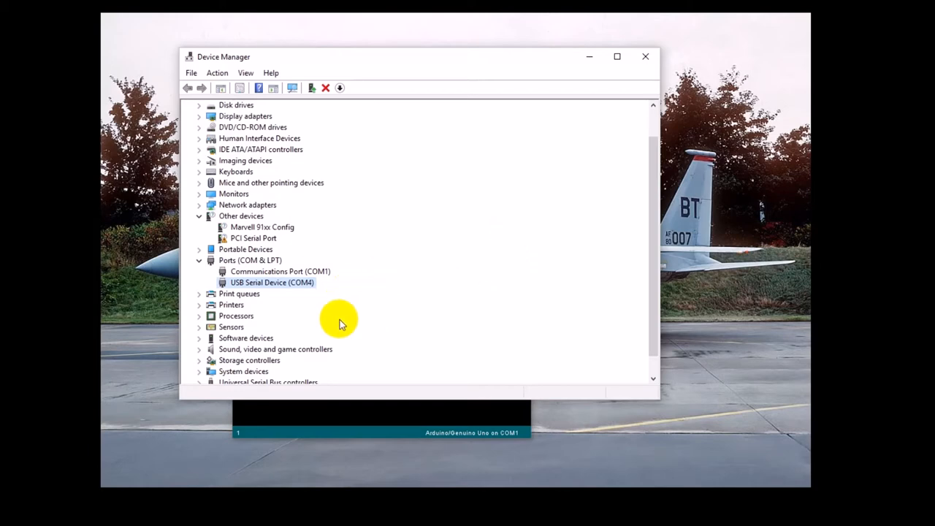
Step: Close Device Manager and target Arduino/Genuino Mega 2560 on port COM4 via the Tools menu
{"action": "left_click", "coordinate": [646, 56]}
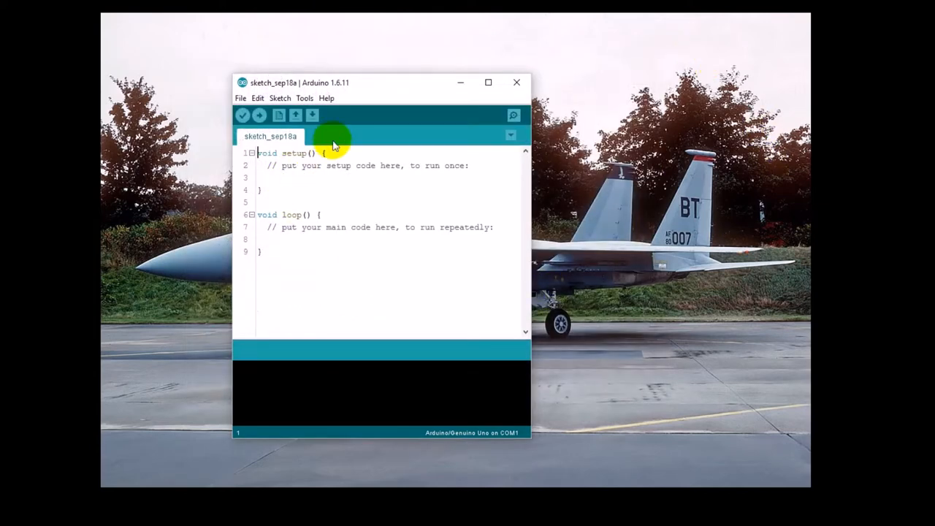
{"action": "left_click", "coordinate": [304, 98]}
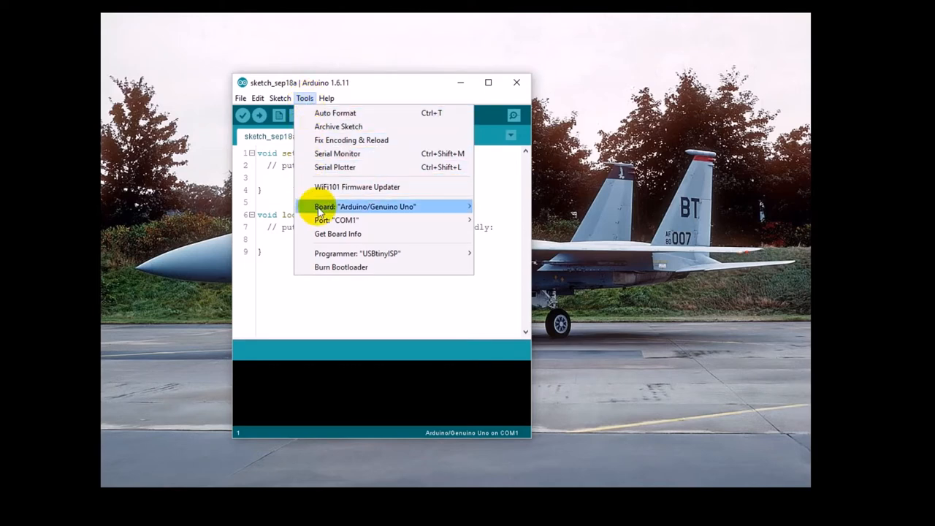
{"action": "mouse_move", "coordinate": [337, 220]}
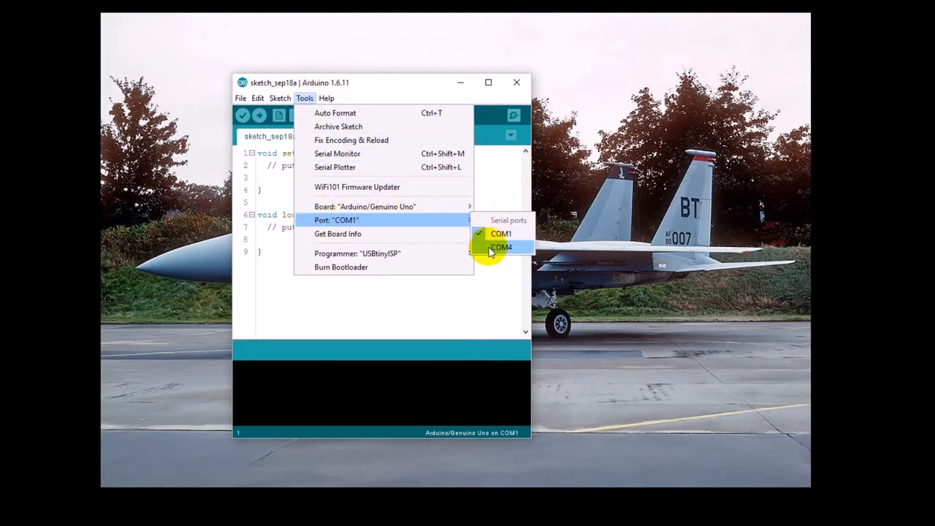
{"action": "left_click", "coordinate": [502, 247]}
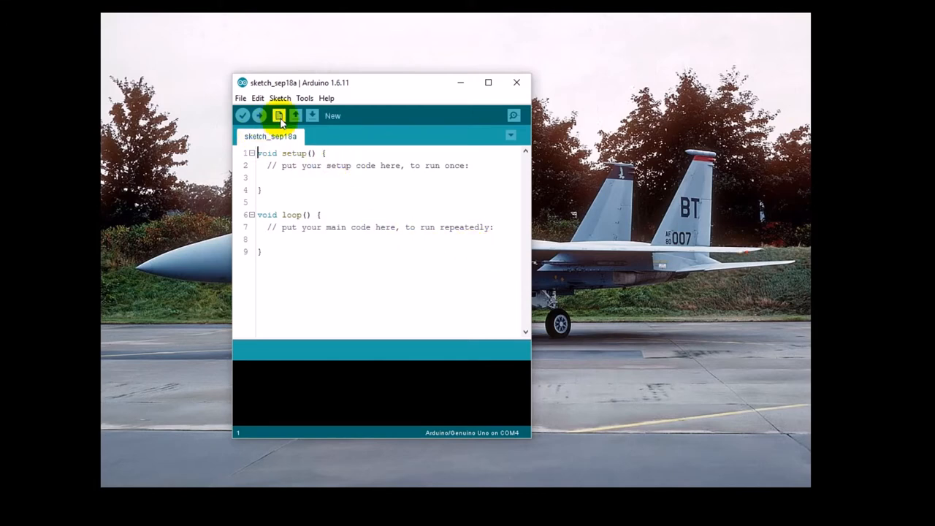
{"action": "left_click", "coordinate": [305, 98]}
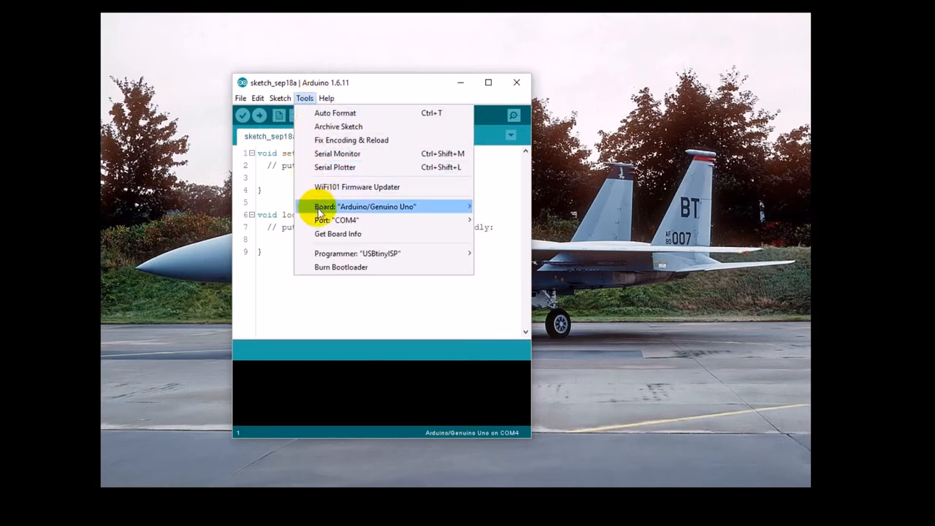
{"action": "mouse_move", "coordinate": [365, 206]}
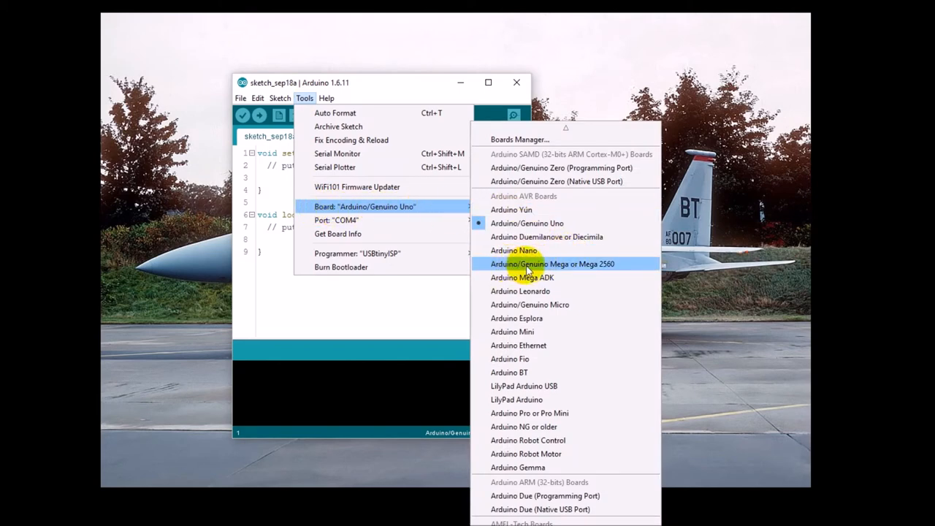
{"action": "left_click", "coordinate": [595, 269]}
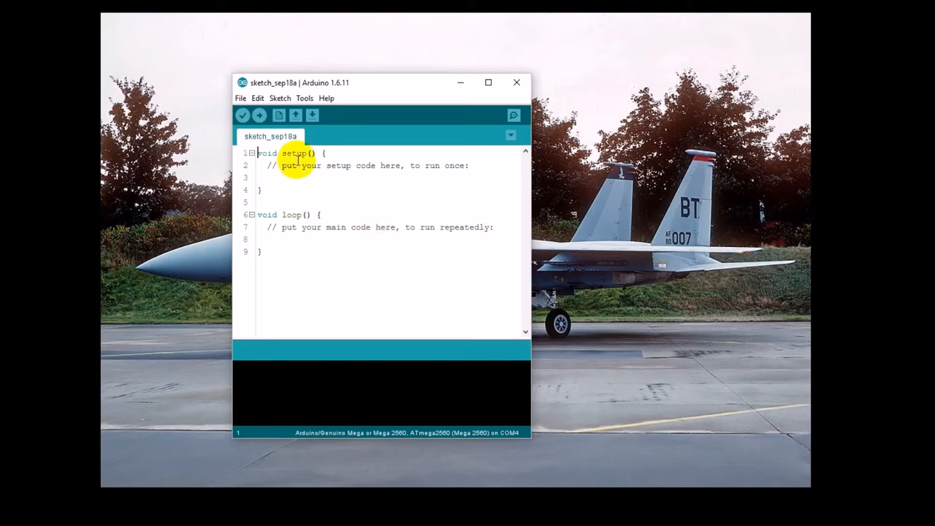
Step: Load the EEPROM eeprom_clear example and upload it to the Mega 2560 on COM4
{"action": "left_click", "coordinate": [240, 98]}
{"action": "mouse_move", "coordinate": [269, 167]}
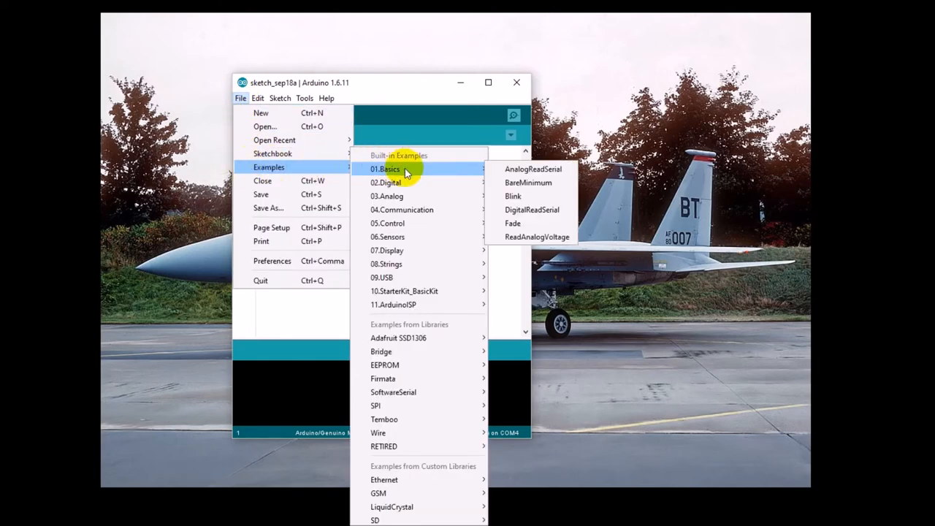
{"action": "mouse_move", "coordinate": [385, 365]}
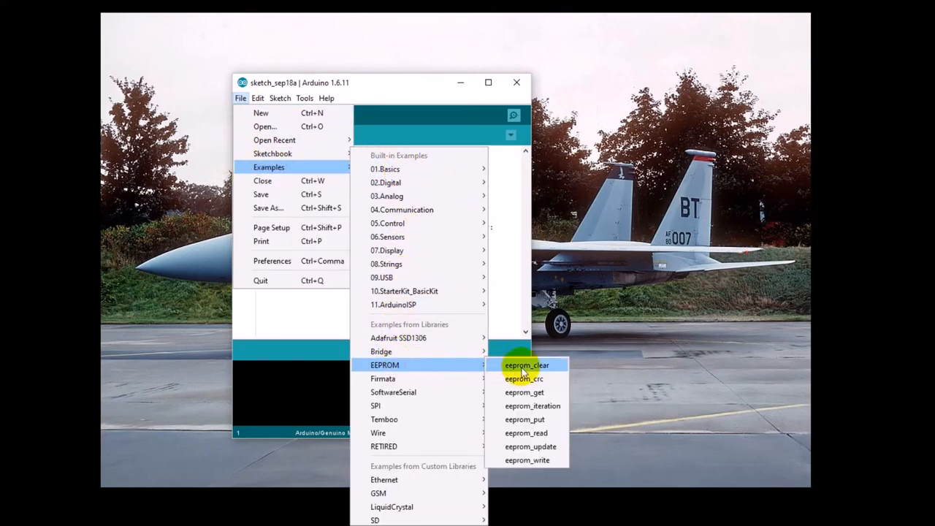
{"action": "left_click", "coordinate": [527, 366]}
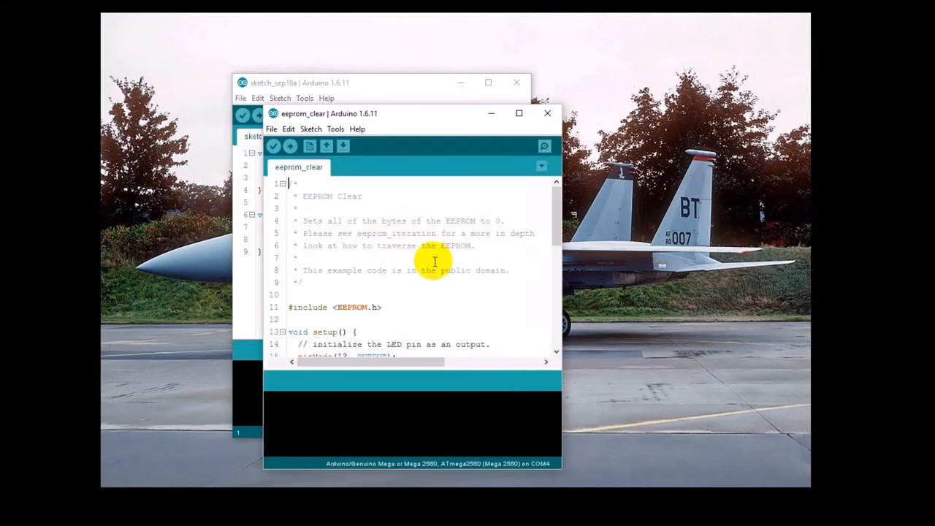
{"action": "left_click", "coordinate": [290, 147]}
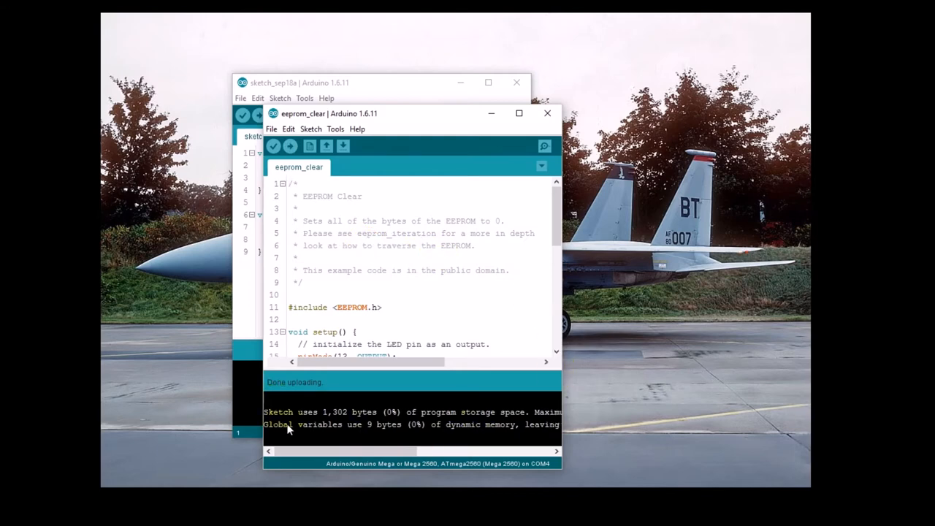
{"action": "left_click", "coordinate": [562, 396]}
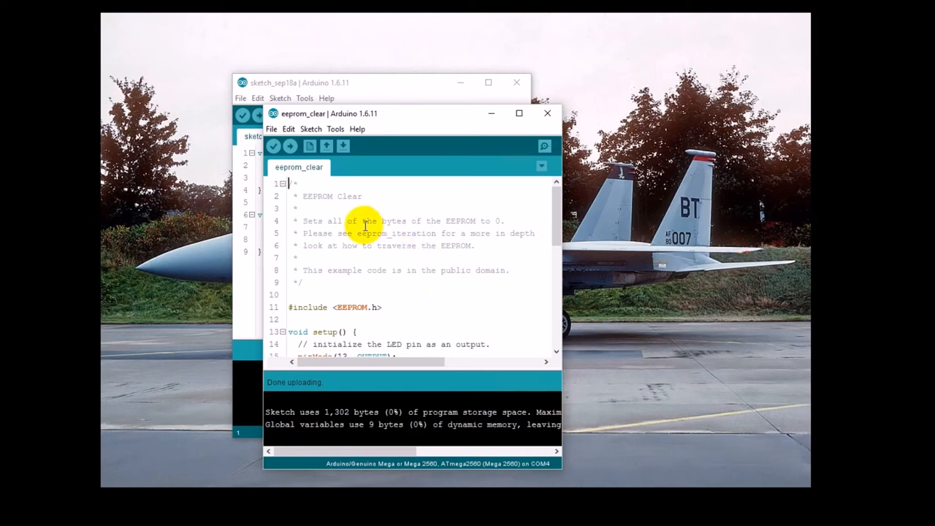
Step: Bring up the open-sketch dialog and navigate into the Repetier firmware folder
{"action": "left_click", "coordinate": [272, 128]}
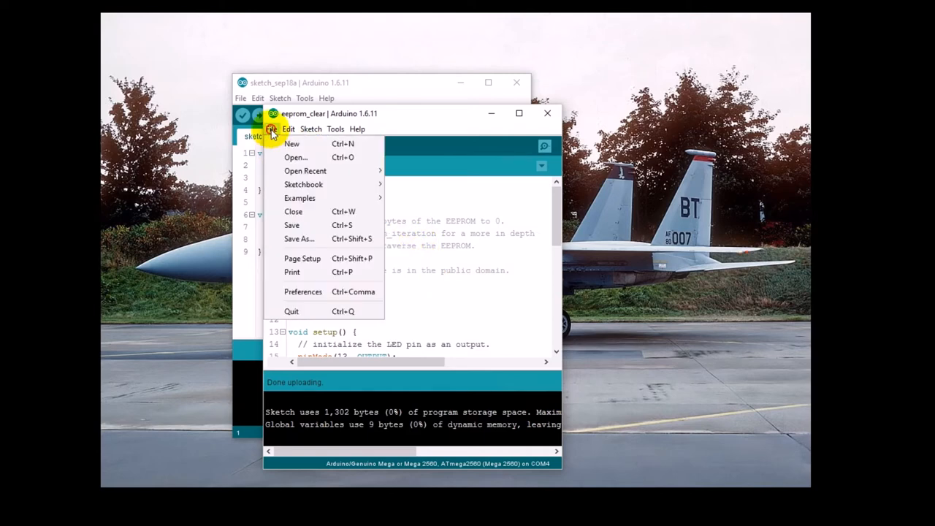
{"action": "left_click", "coordinate": [295, 157]}
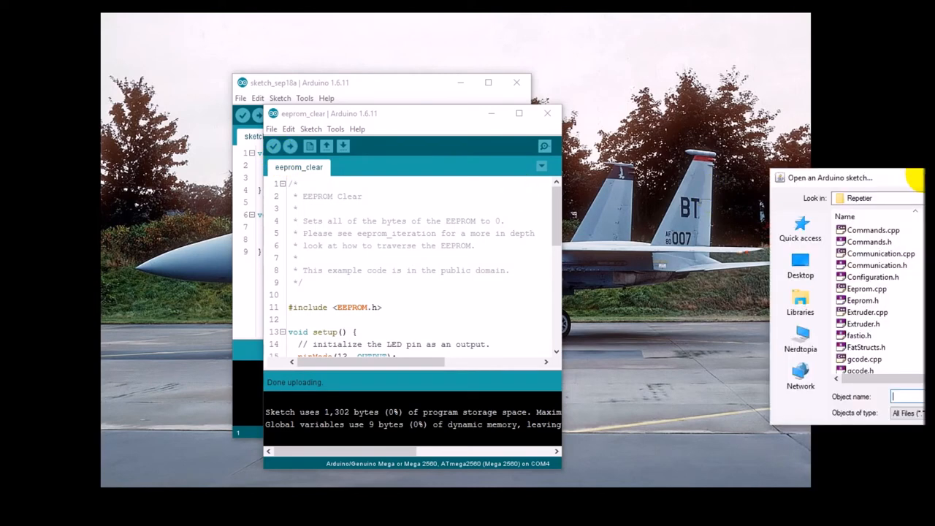
{"action": "left_click_drag", "start_coordinate": [895, 175], "coordinate": [419, 115]}
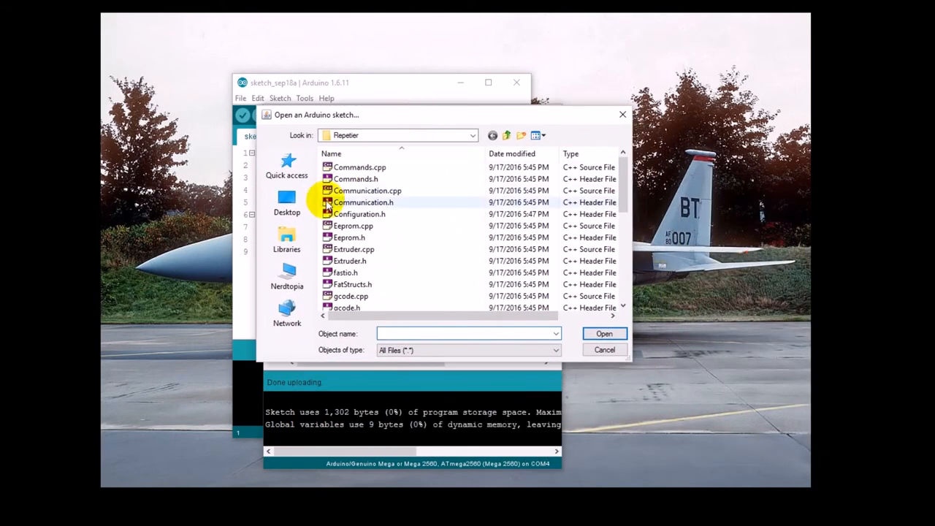
{"action": "left_click", "coordinate": [473, 136]}
{"action": "left_click", "coordinate": [473, 136]}
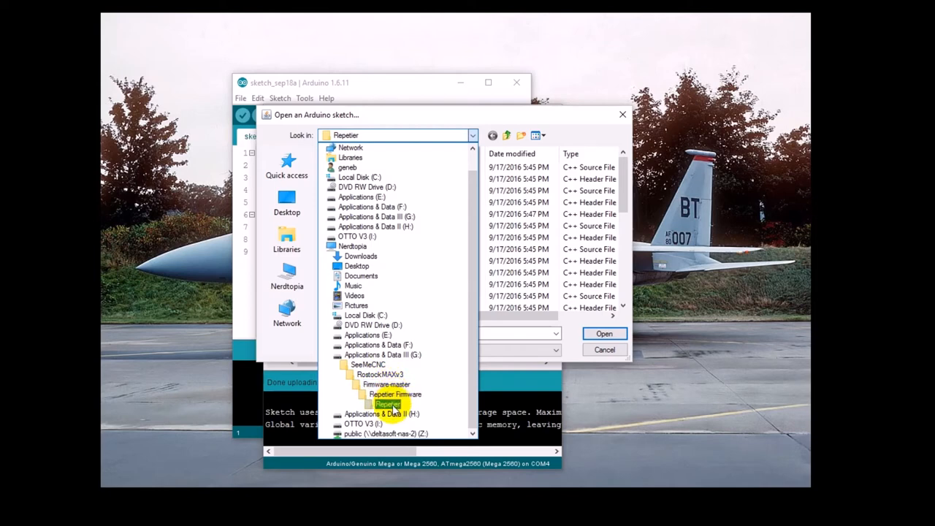
{"action": "left_click", "coordinate": [391, 405]}
{"action": "scroll", "coordinate": [437, 239], "scroll_direction": "down", "scroll_amount": 3}
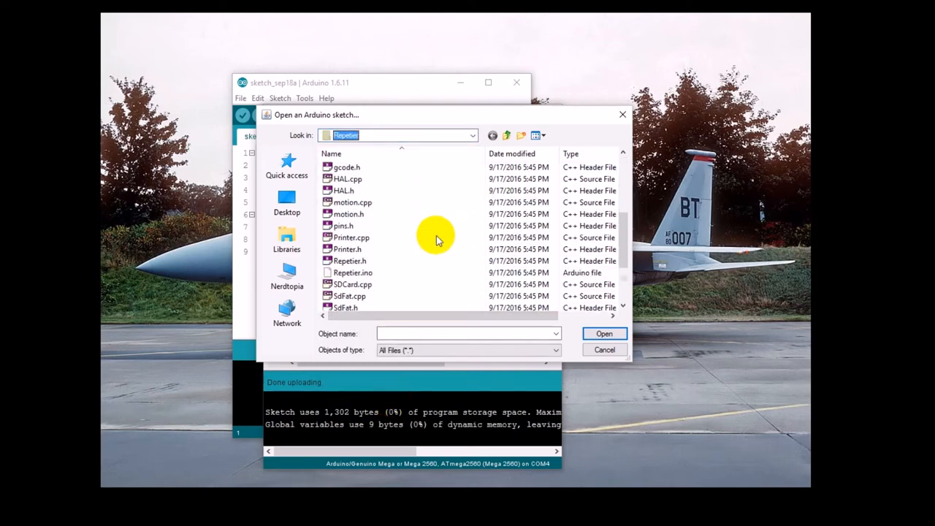
{"action": "scroll", "coordinate": [437, 239], "scroll_direction": "down", "scroll_amount": 3}
{"action": "scroll", "coordinate": [437, 239], "scroll_direction": "down", "scroll_amount": 2}
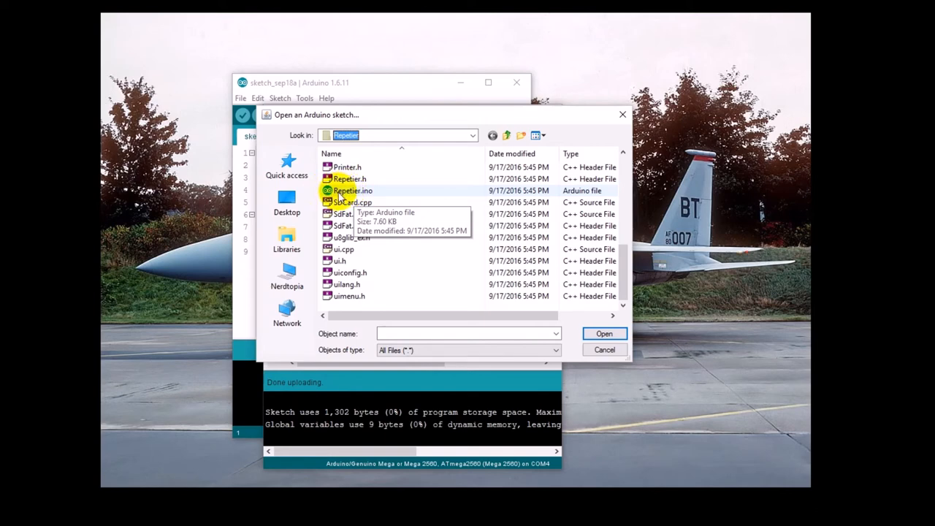
Step: Open Repetier.ino so the firmware sketch loads in its own IDE window
{"action": "left_click", "coordinate": [343, 190]}
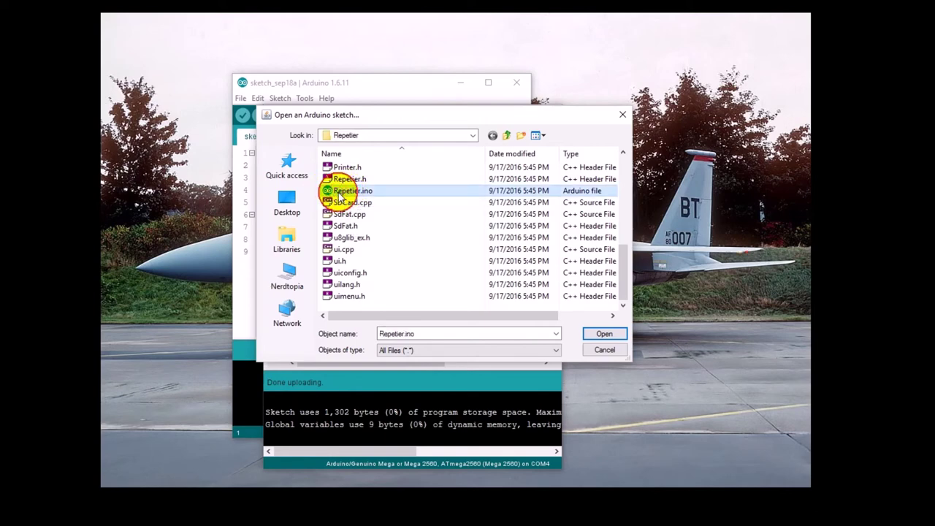
{"action": "left_click", "coordinate": [604, 334]}
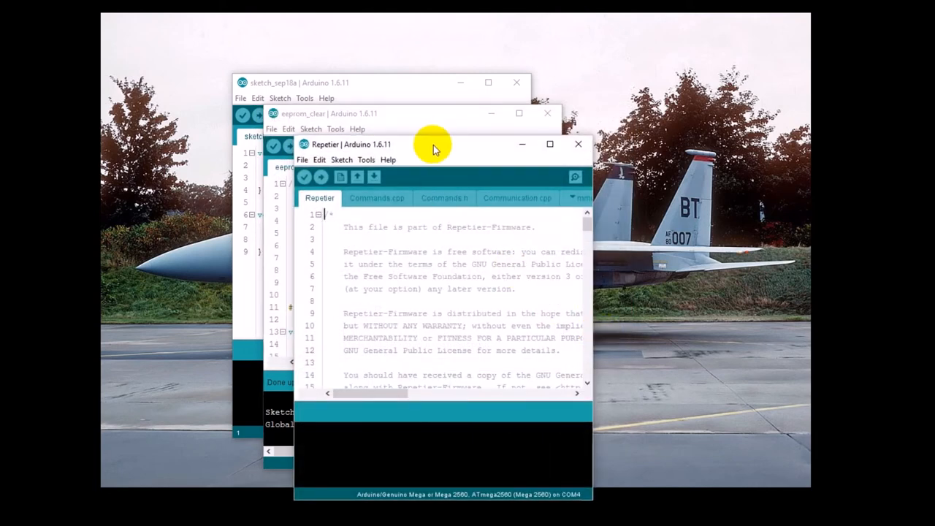
Step: Widen the Repetier window and view Configuration.h with MOTHERBOARD 301 and PRINTER 5
{"action": "left_click_drag", "start_coordinate": [434, 145], "coordinate": [285, 77]}
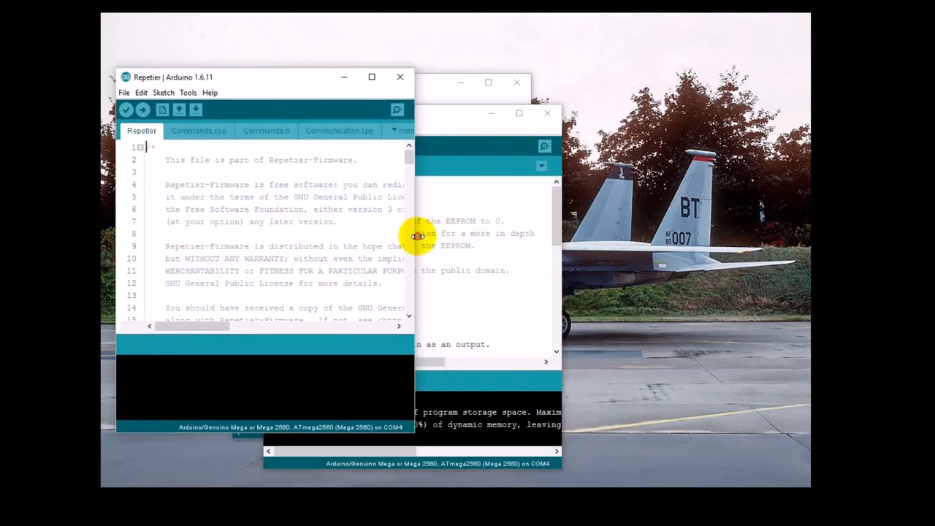
{"action": "left_click_drag", "start_coordinate": [413, 241], "coordinate": [720, 245]}
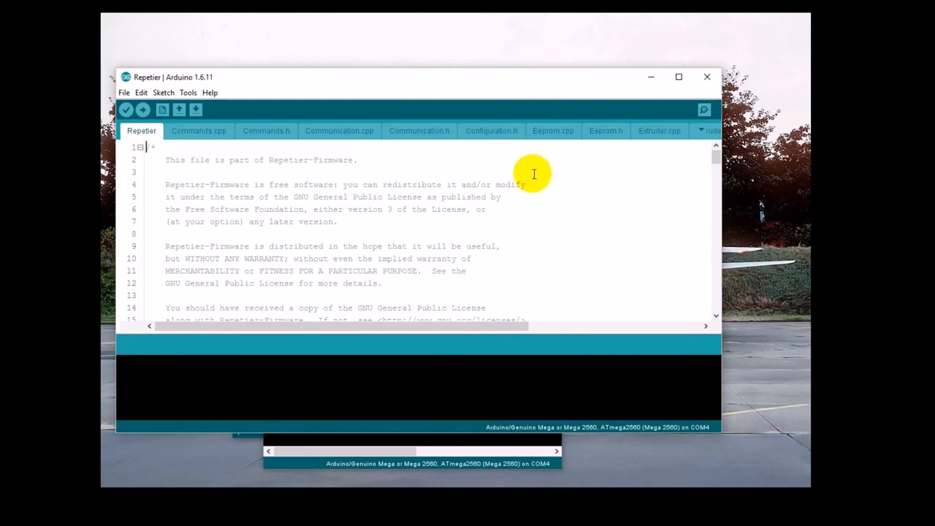
{"action": "left_click", "coordinate": [484, 137]}
{"action": "scroll", "coordinate": [434, 214], "scroll_direction": "down", "scroll_amount": 3}
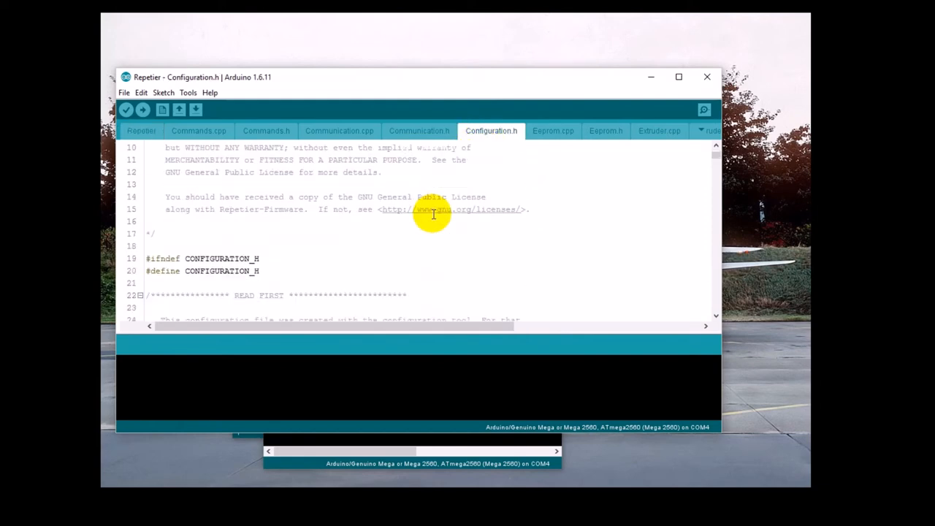
{"action": "scroll", "coordinate": [433, 214], "scroll_direction": "down", "scroll_amount": 8}
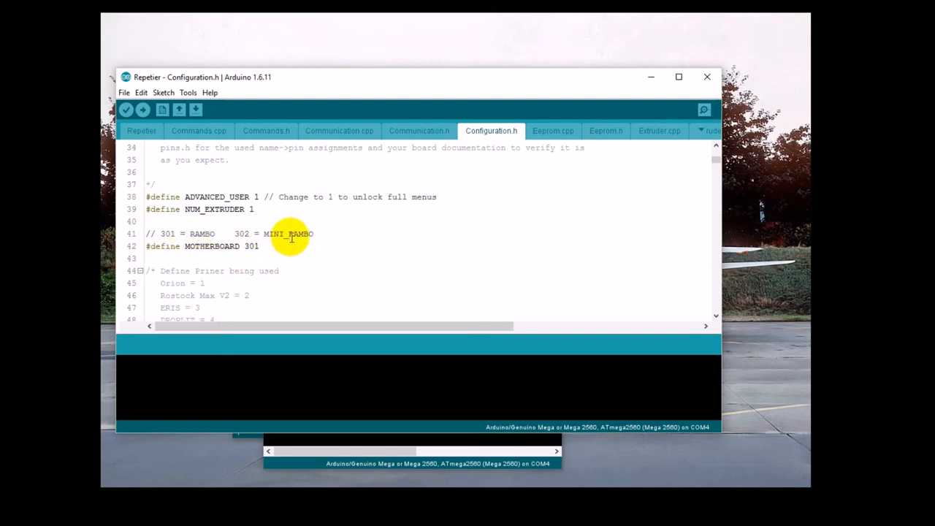
{"action": "scroll", "coordinate": [290, 238], "scroll_direction": "down", "scroll_amount": 3}
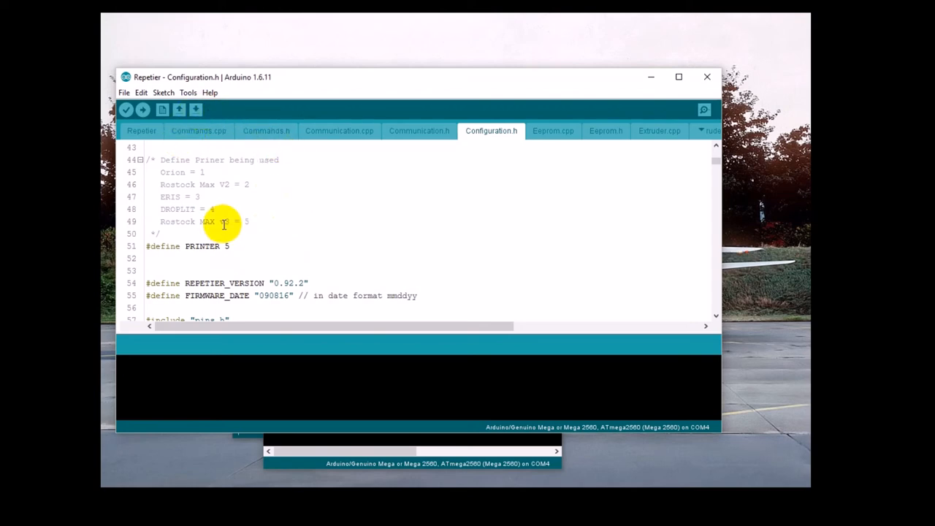
Step: Start compiling and uploading the Repetier firmware to the Mega 2560 on COM4
{"action": "left_click", "coordinate": [142, 111]}
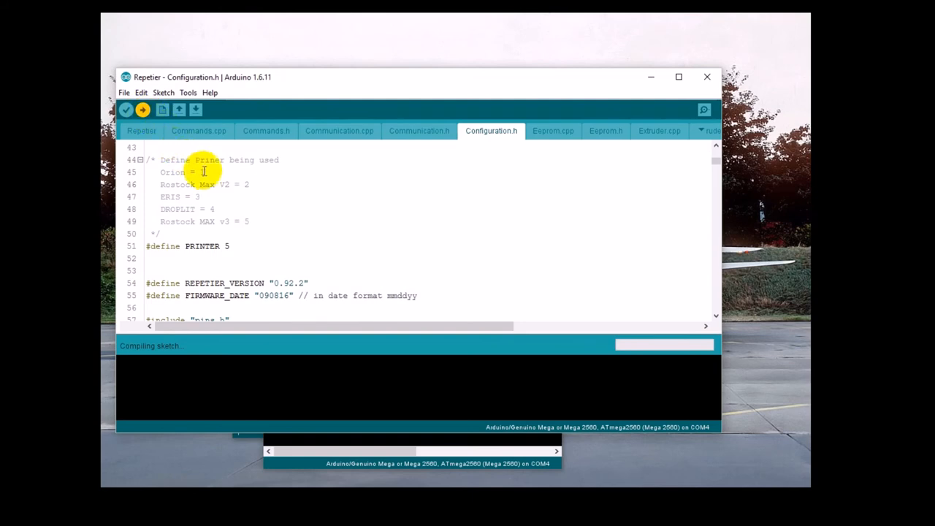